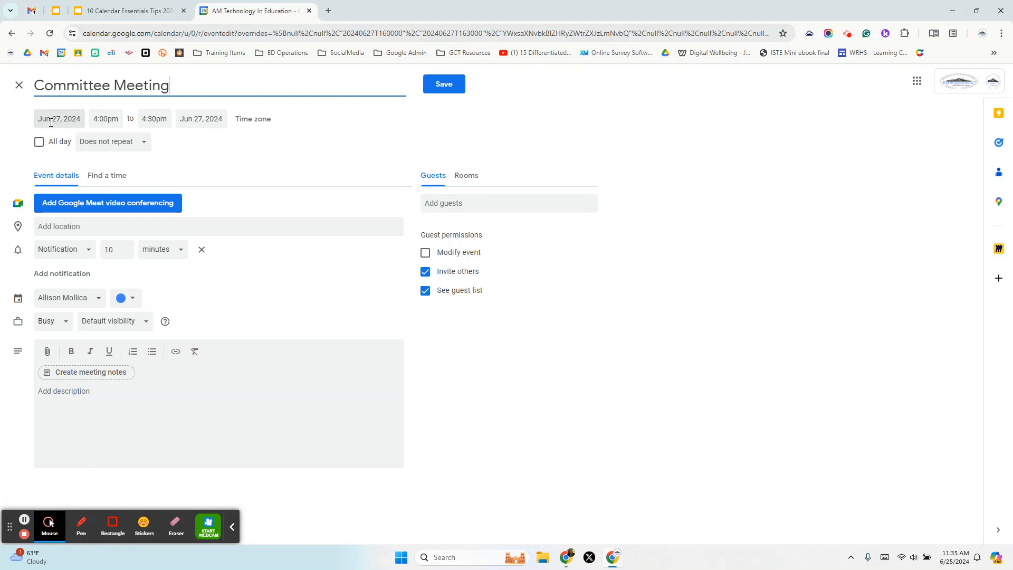
# - End the meeting at 5:00pm (1 hr) and invite three contacts as guests
pyautogui.click(156, 117)
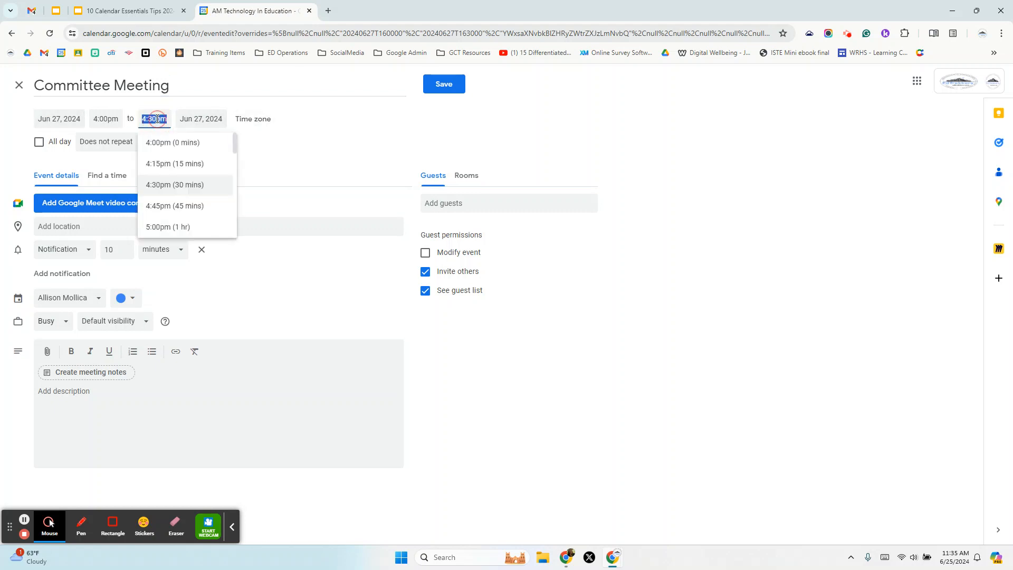
pyautogui.click(161, 225)
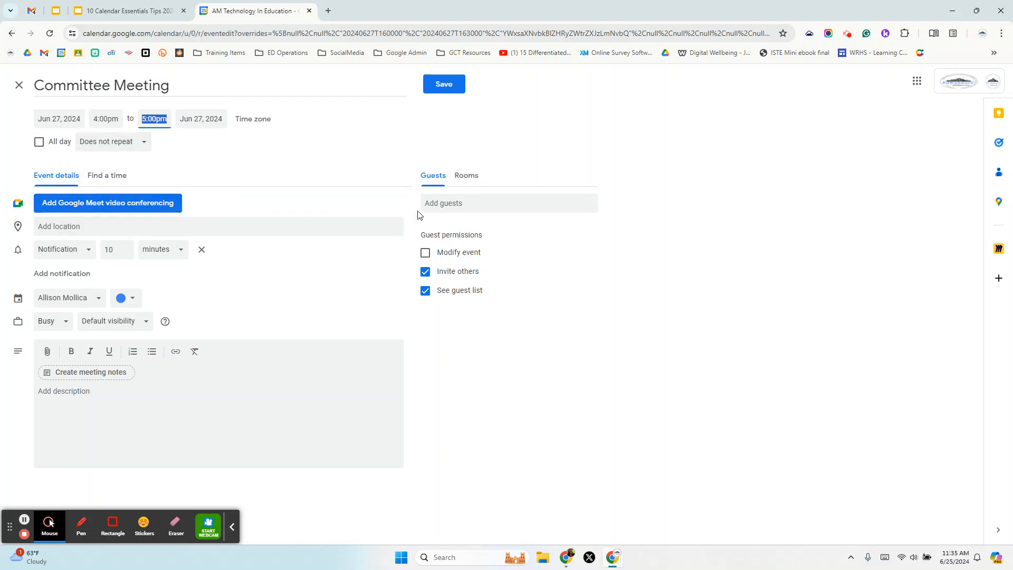
pyautogui.click(435, 203)
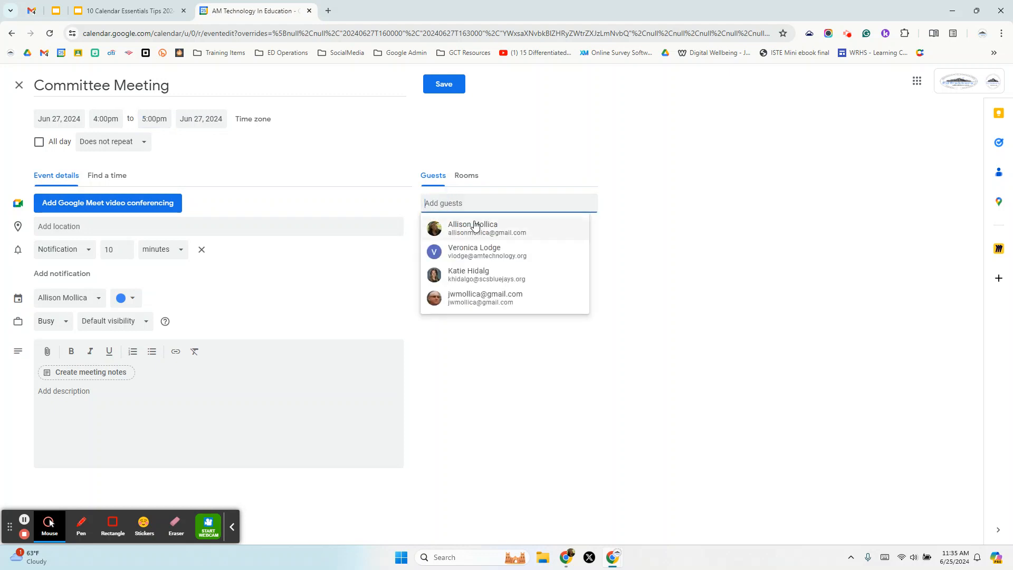
pyautogui.click(480, 250)
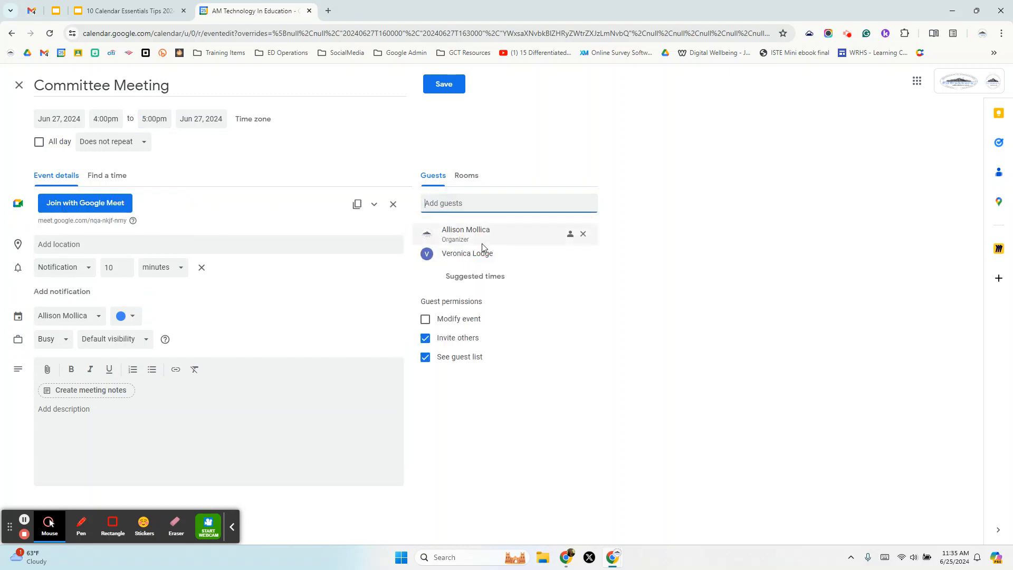
pyautogui.click(467, 201)
pyautogui.write('arch')
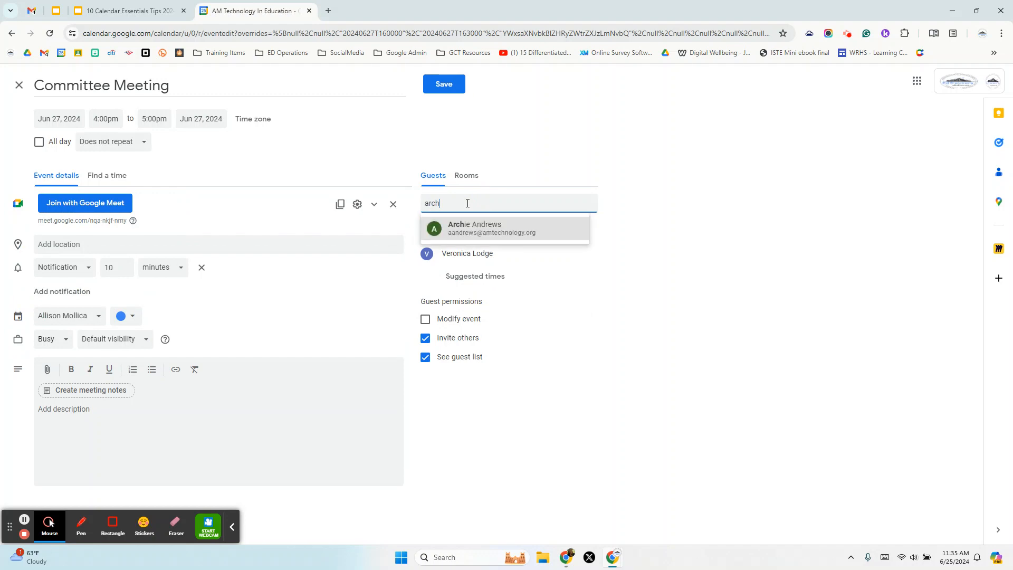
pyautogui.press('Return')
pyautogui.click(468, 203)
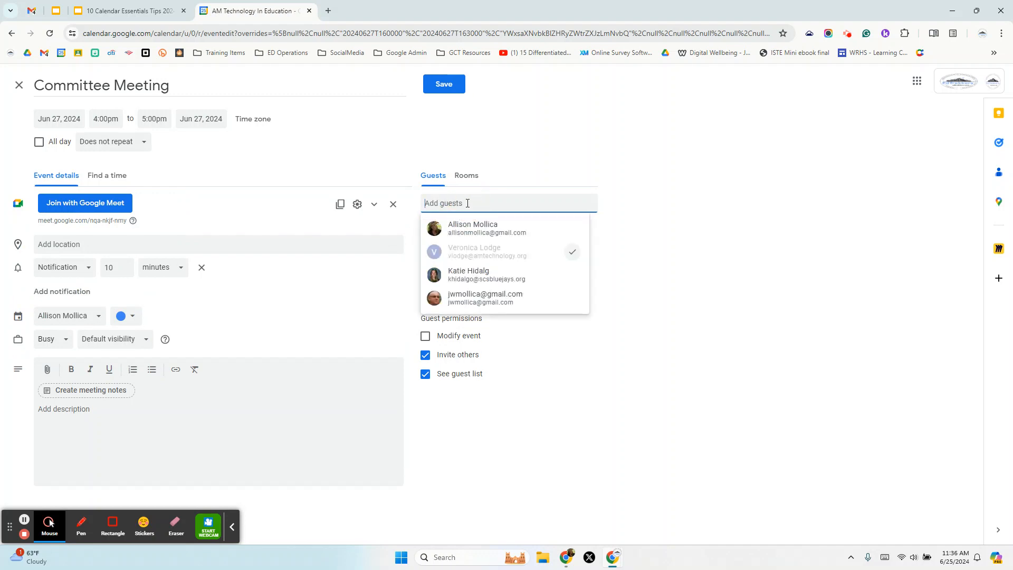
pyautogui.click(490, 226)
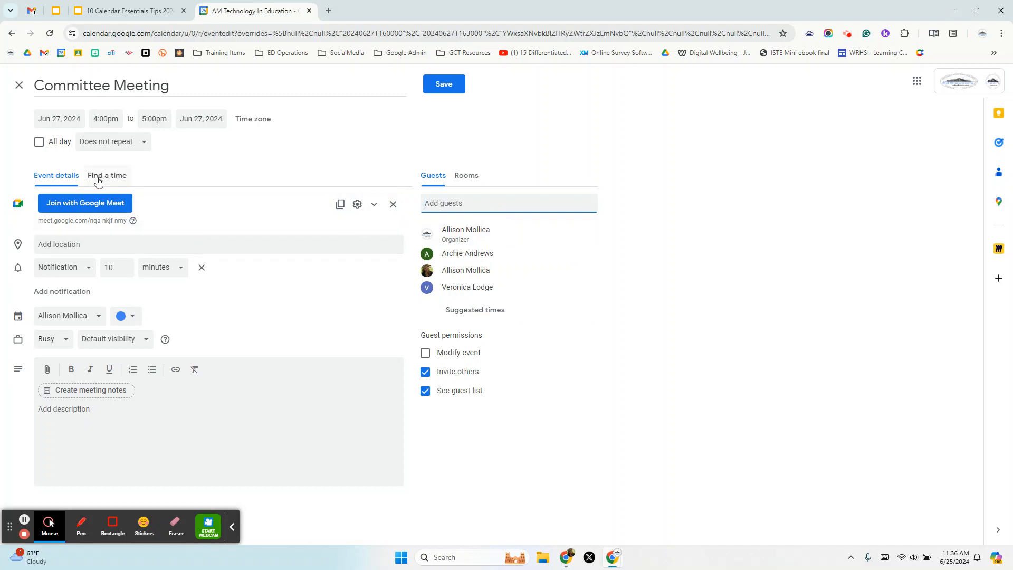
pyautogui.click(118, 177)
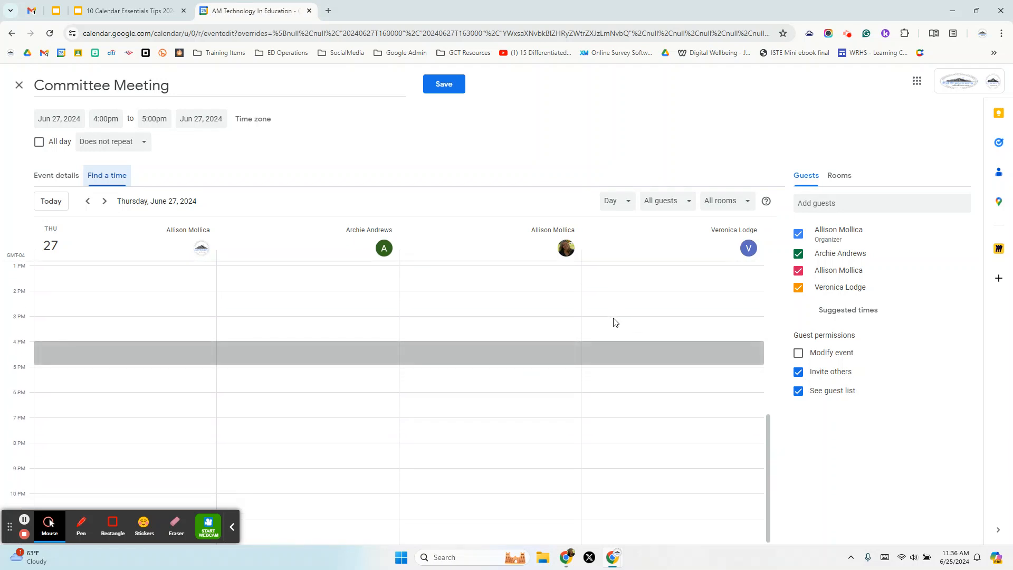
pyautogui.scroll(6, 614, 319)
pyautogui.scroll(-6, 568, 288)
pyautogui.scroll(5, 571, 290)
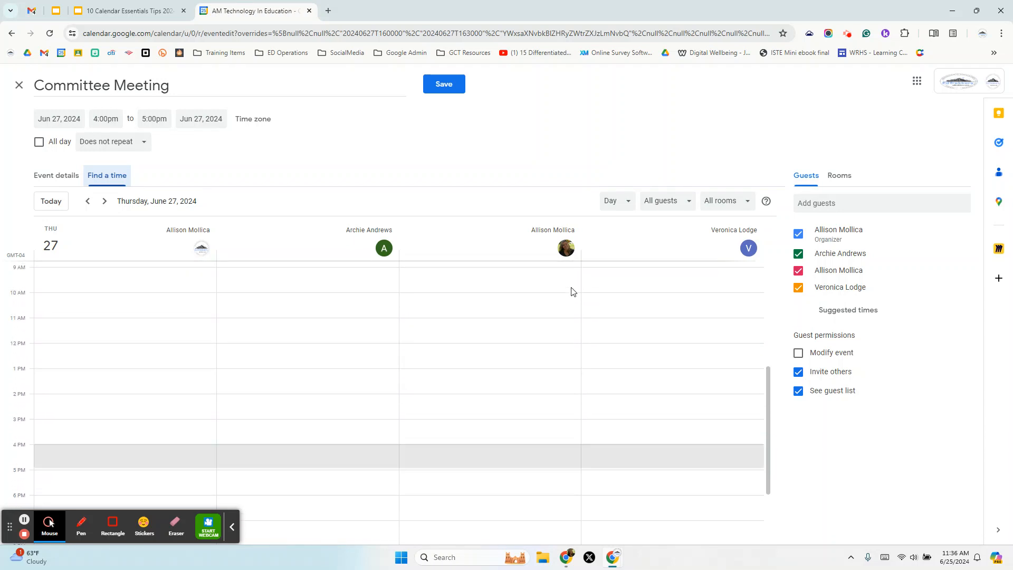
pyautogui.scroll(-5, 406, 330)
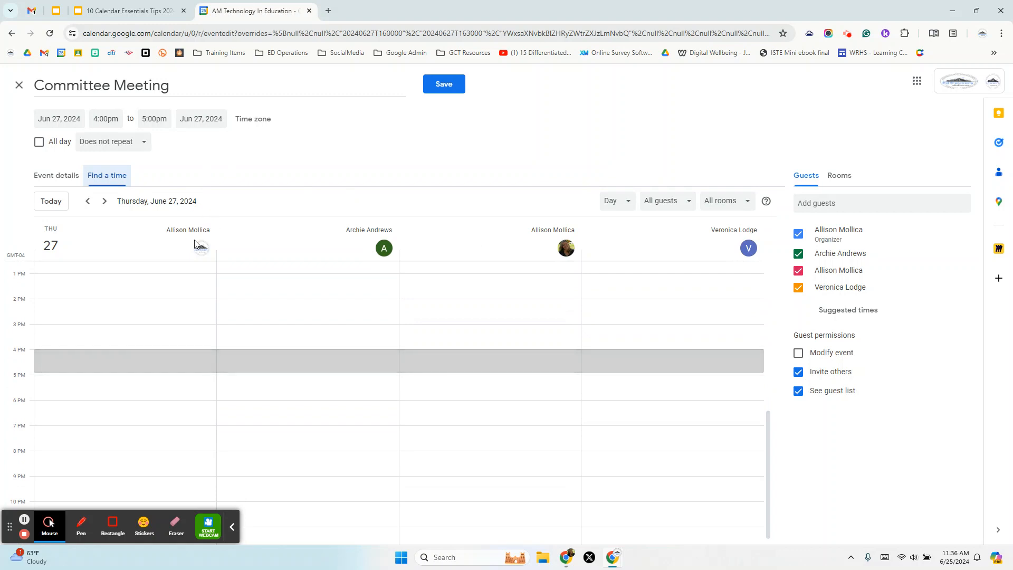
pyautogui.click(104, 201)
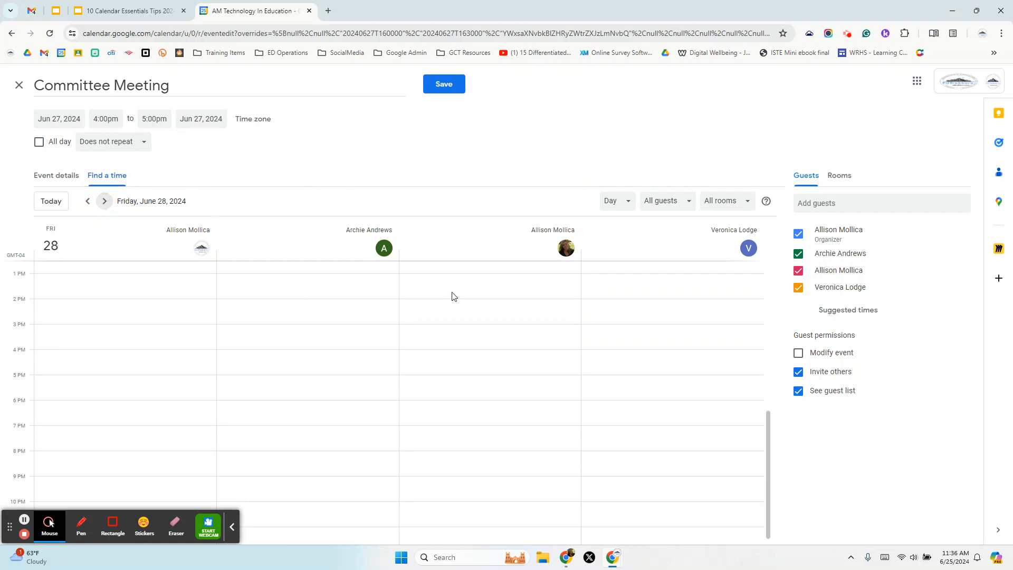
pyautogui.click(88, 202)
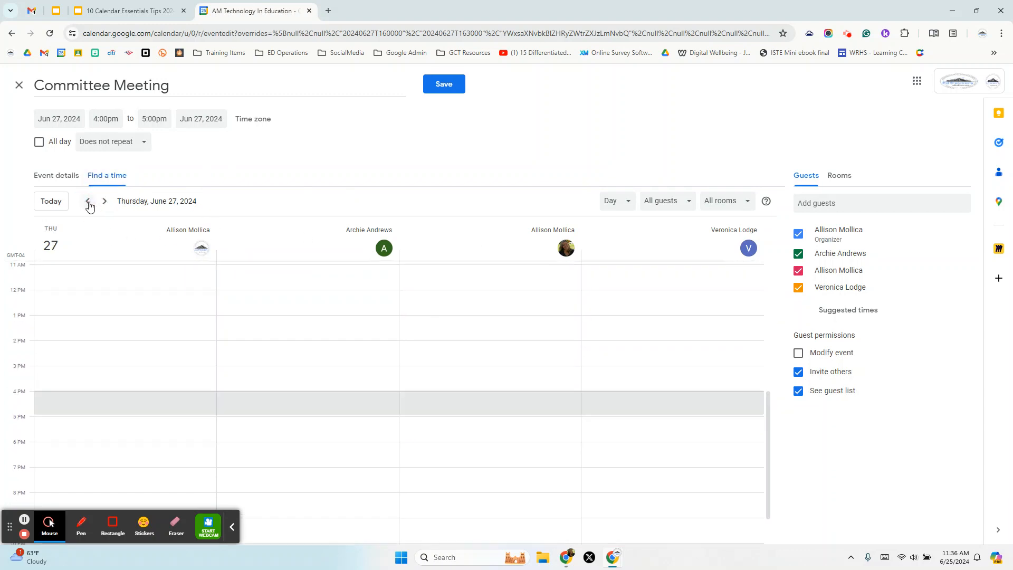
pyautogui.click(88, 203)
pyautogui.scroll(-2, 538, 387)
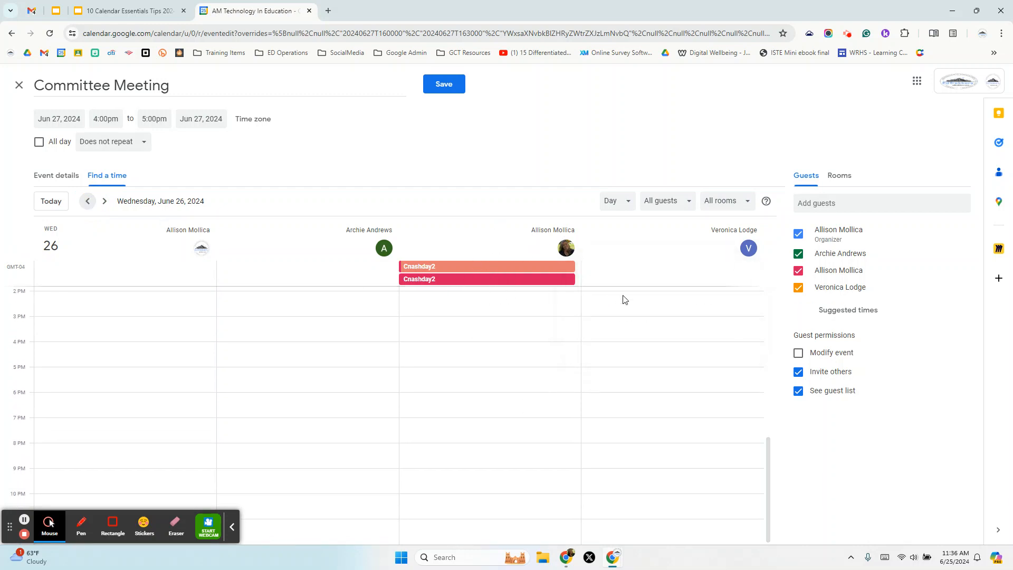
pyautogui.click(105, 201)
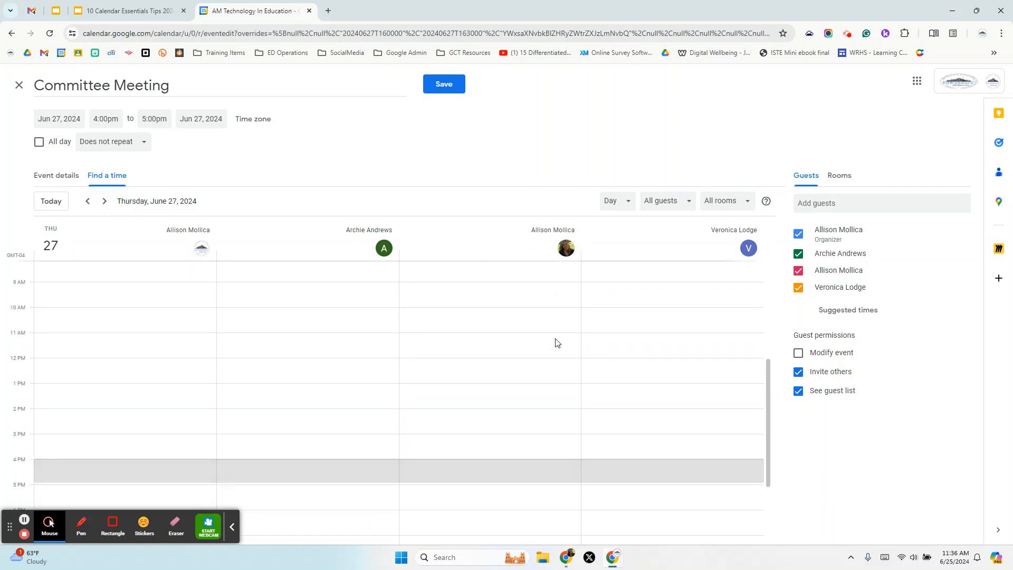
pyautogui.click(52, 176)
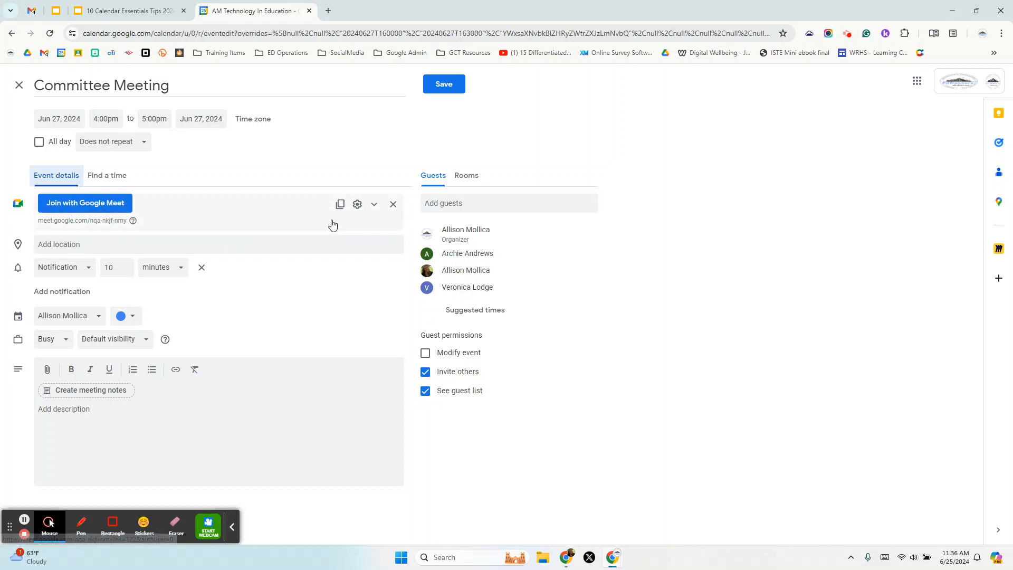
pyautogui.click(393, 204)
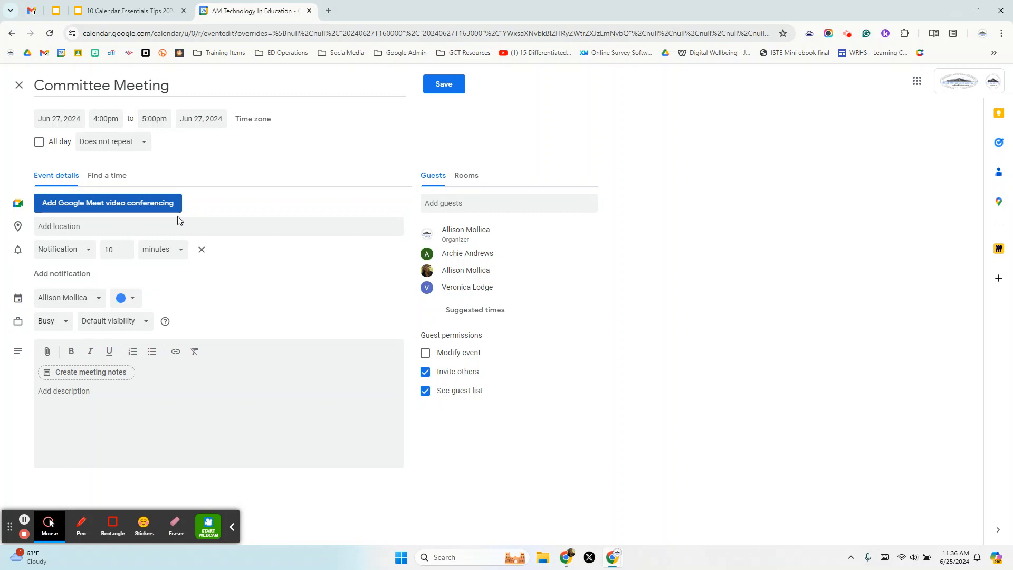
pyautogui.click(88, 229)
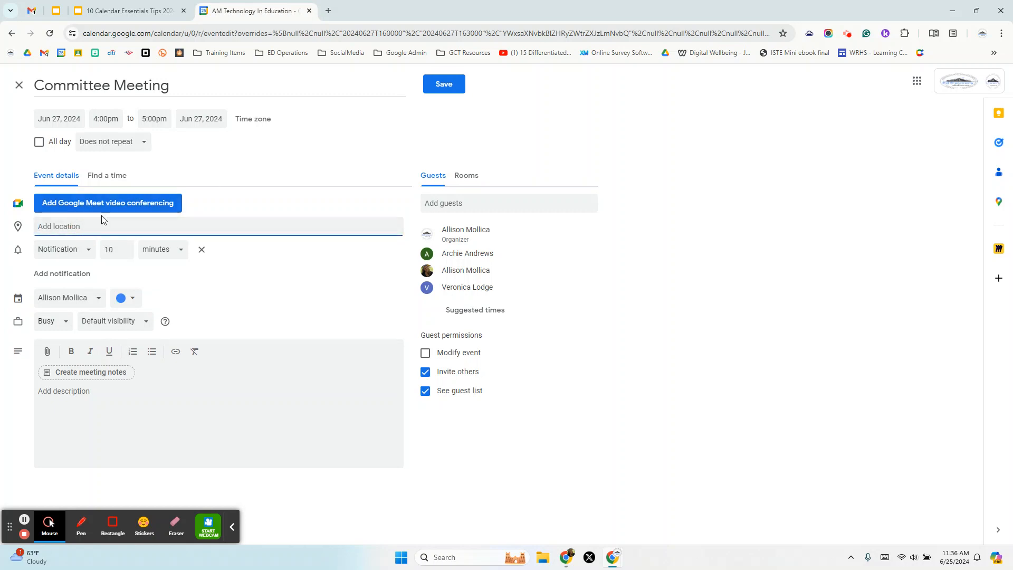
pyautogui.click(102, 216)
pyautogui.click(87, 227)
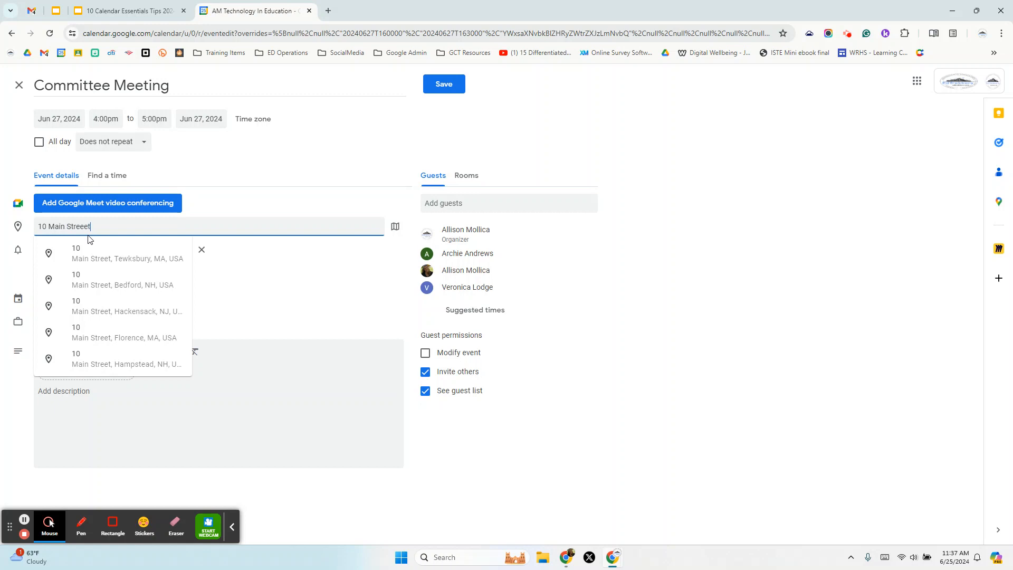
pyautogui.click(125, 282)
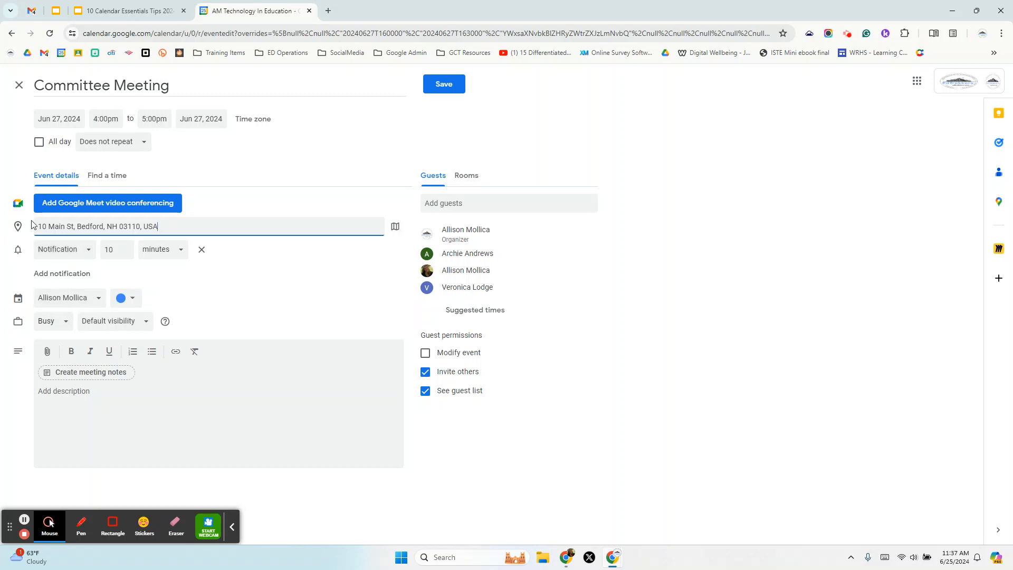
pyautogui.click(79, 305)
# - Put the event on the EdTrekker Events calendar and attach a meeting notes document
pyautogui.click(79, 361)
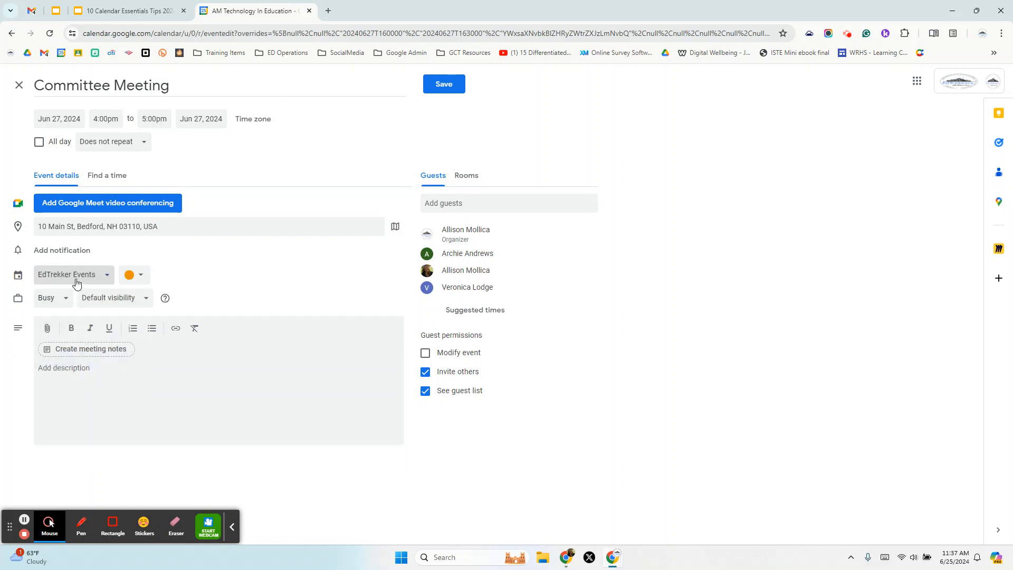
pyautogui.click(86, 353)
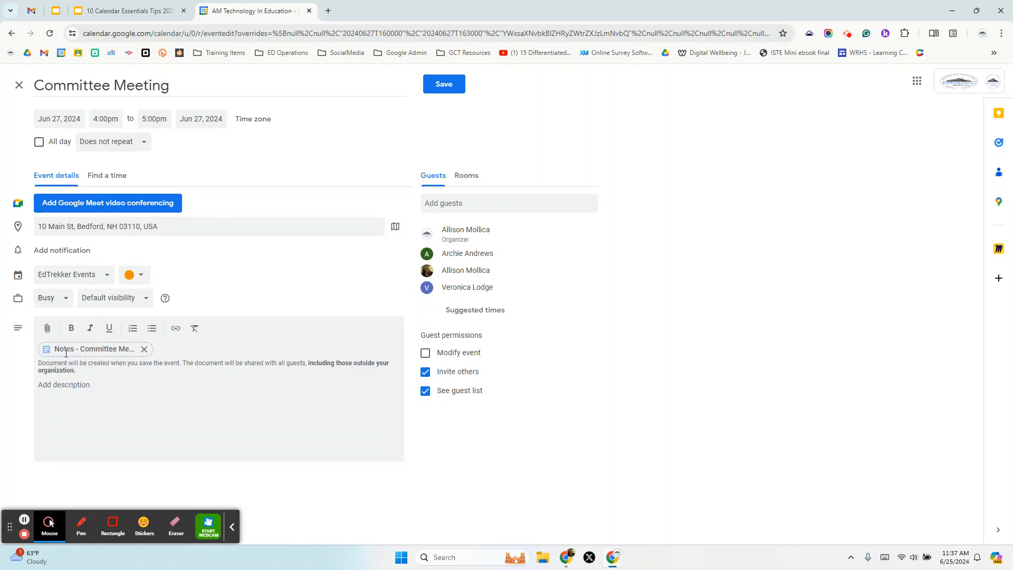
pyautogui.click(88, 385)
# - Set the event colour to Grape and save the Committee Meeting
pyautogui.click(140, 275)
pyautogui.click(134, 271)
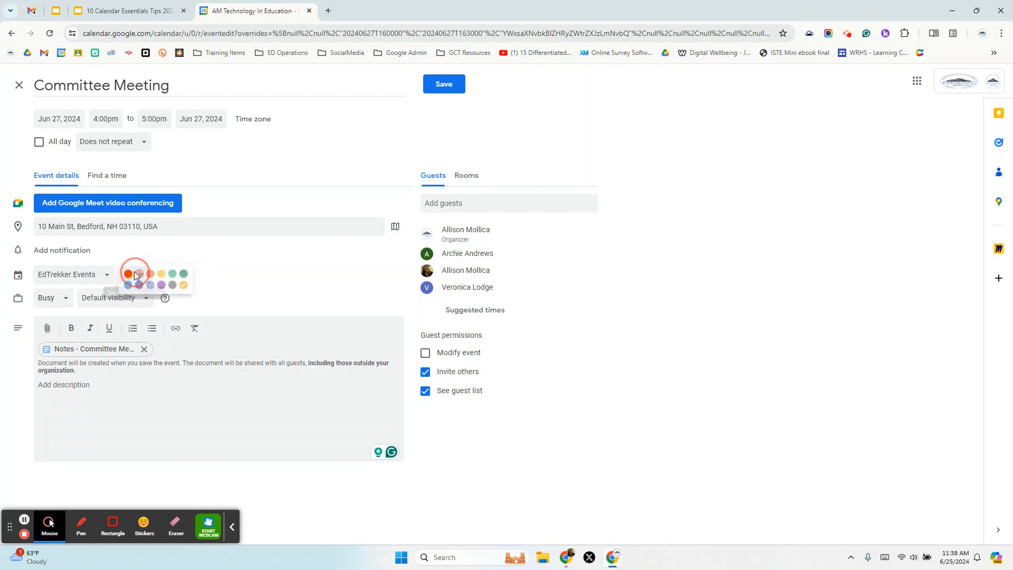
pyautogui.click(166, 288)
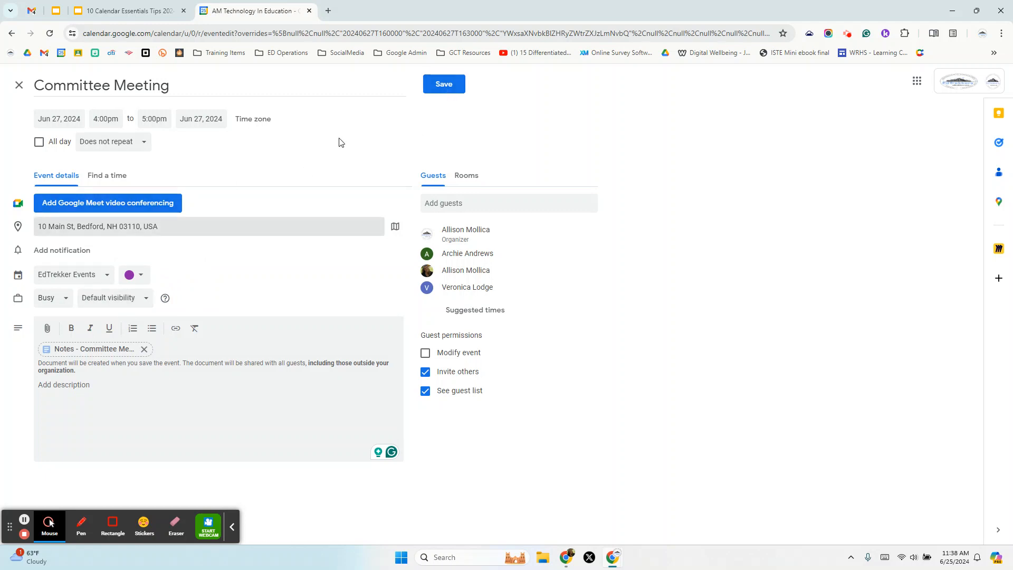
pyautogui.click(444, 84)
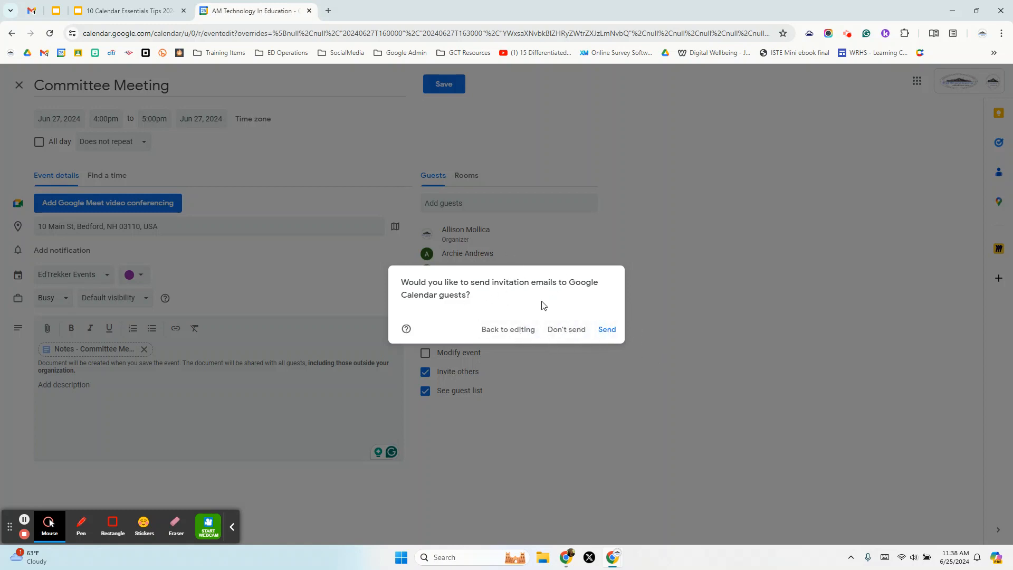
# - Save without emailing invitations, then create and share the meeting notes with guests
pyautogui.click(559, 332)
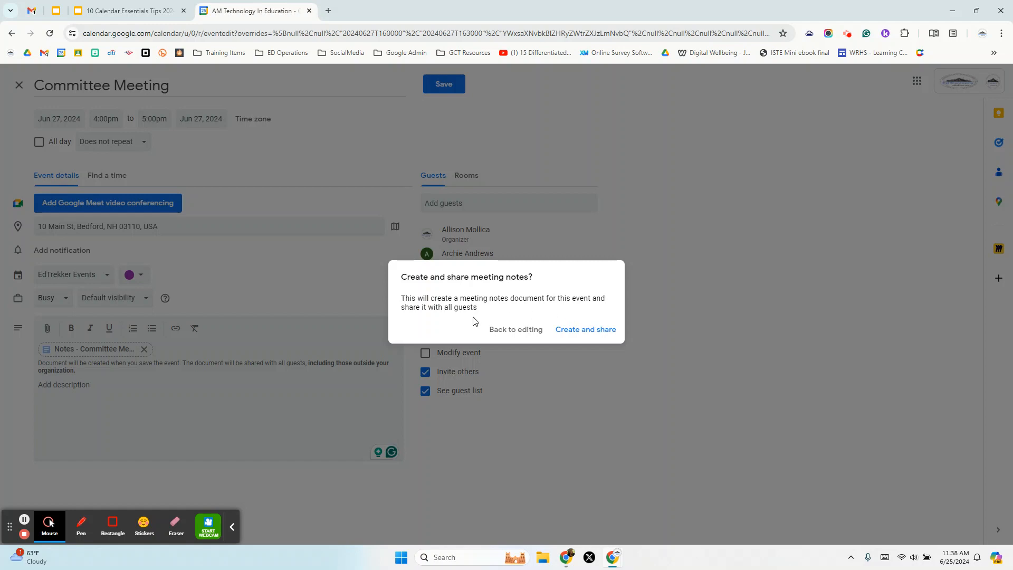
pyautogui.click(587, 330)
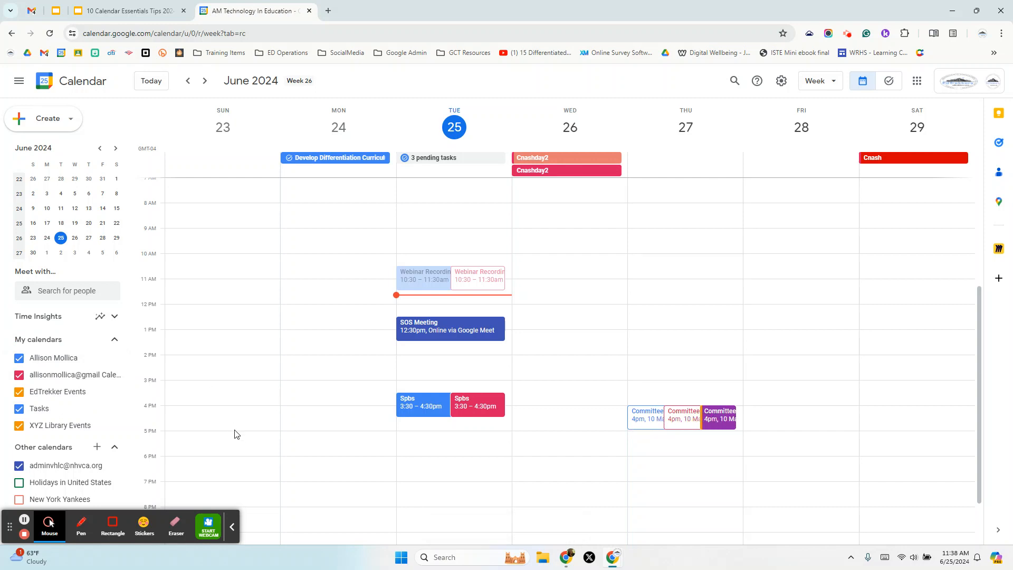
# - Uncheck both personal calendars so only EdTrekker Events stays visible under My calendars
pyautogui.click(19, 375)
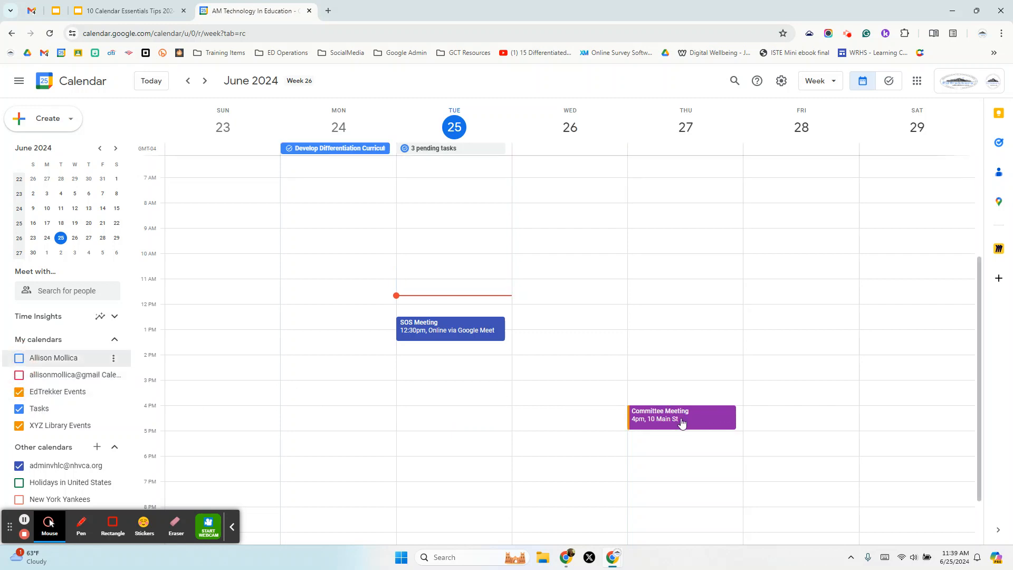
pyautogui.click(20, 358)
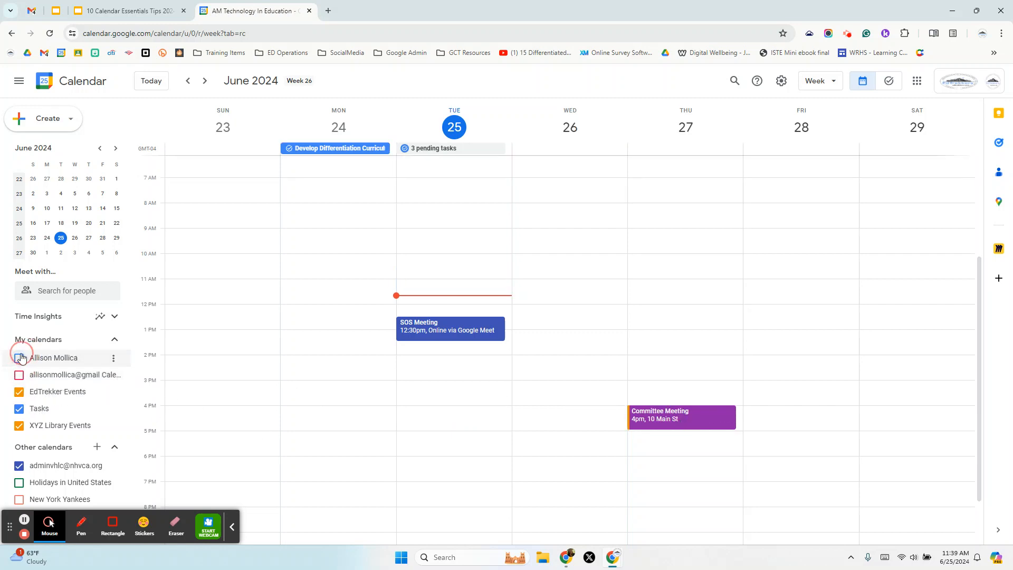
pyautogui.click(20, 392)
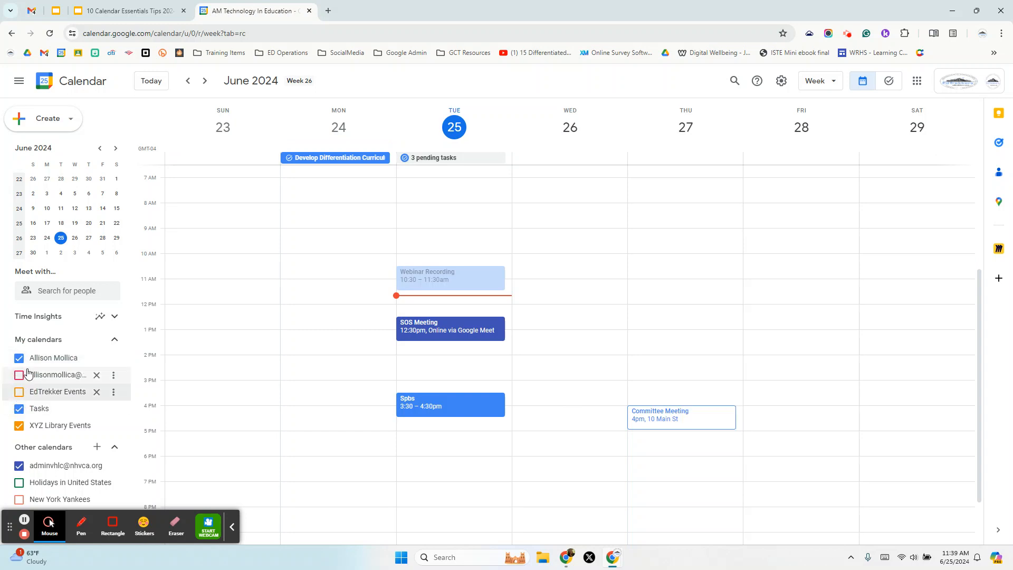
pyautogui.click(21, 391)
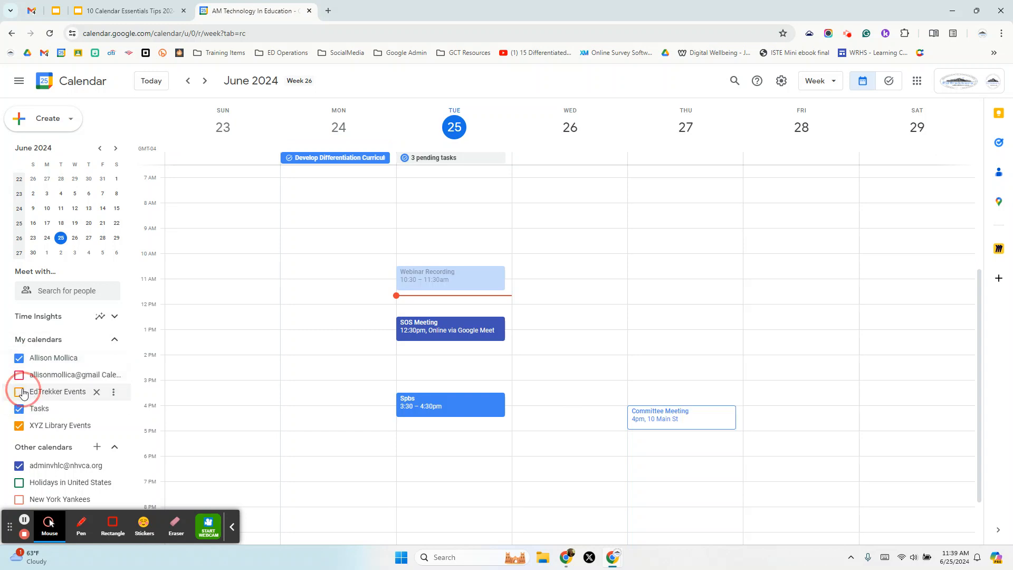
pyautogui.click(20, 358)
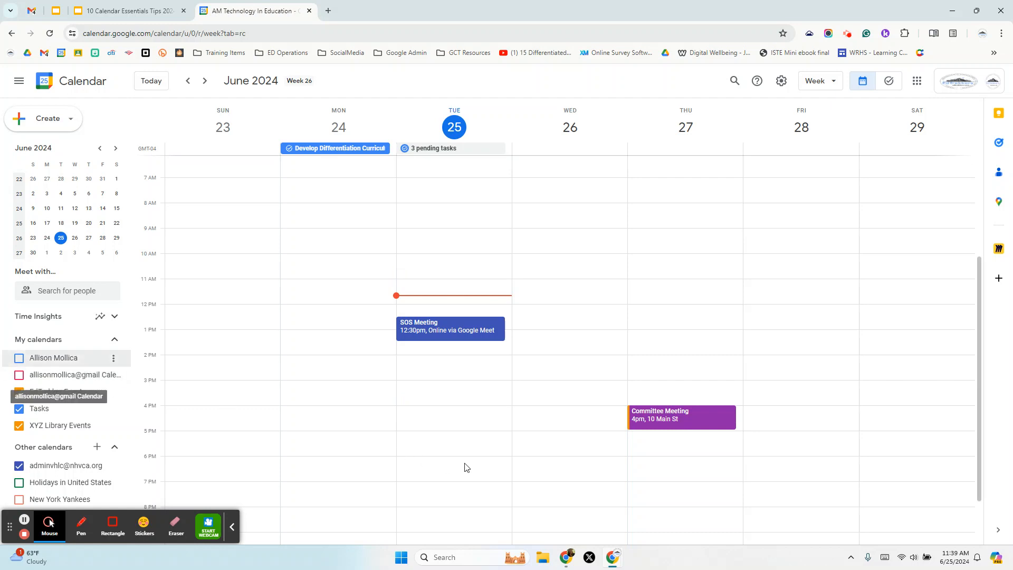